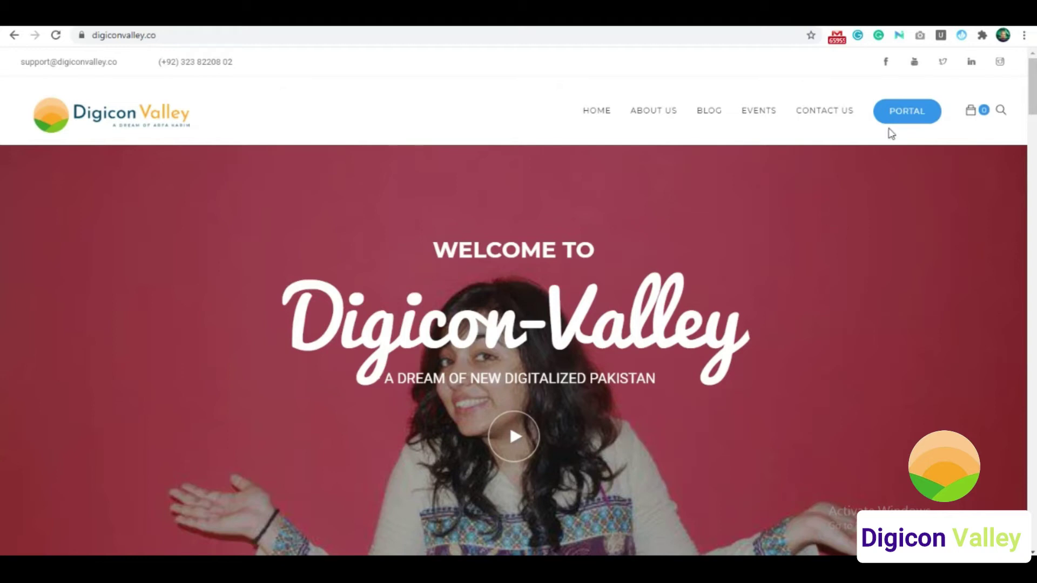
Step: Log in to the Digicon Valley portal with the prefilled credentials and open the page for joining a training
{"action": "left_click", "coordinate": [899, 112]}
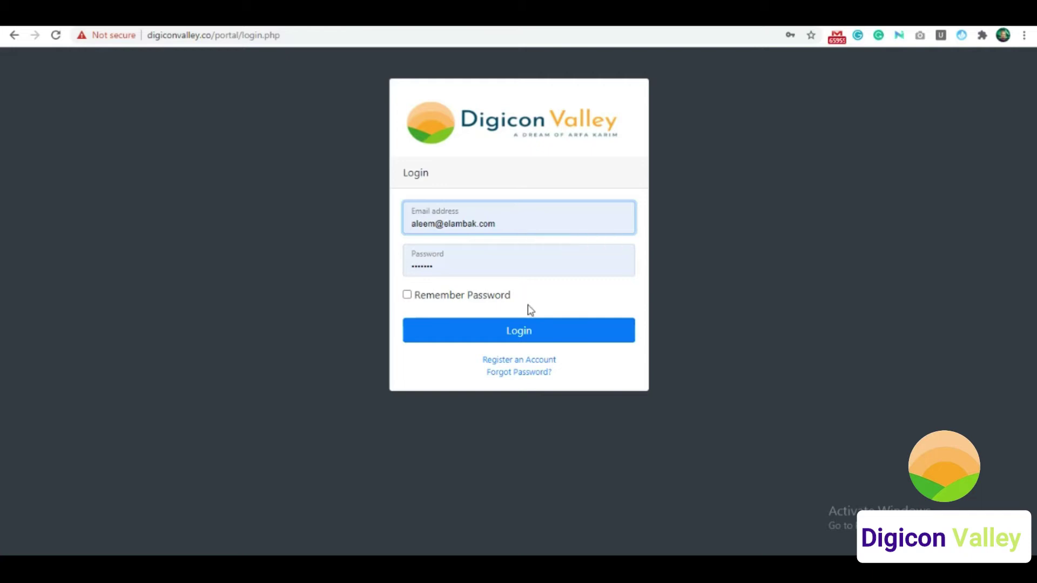
{"action": "left_click", "coordinate": [534, 333]}
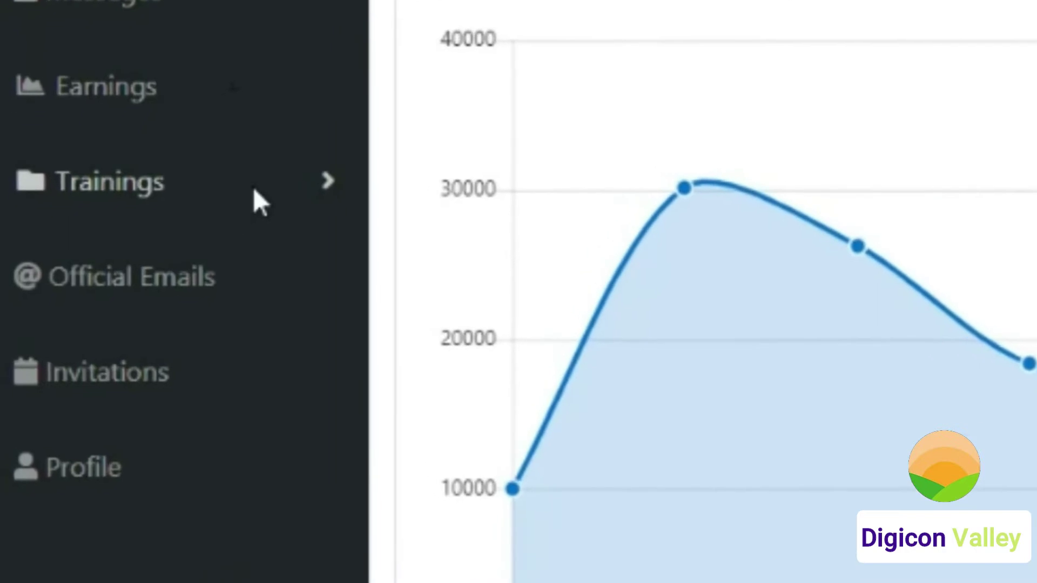
{"action": "left_click", "coordinate": [255, 190]}
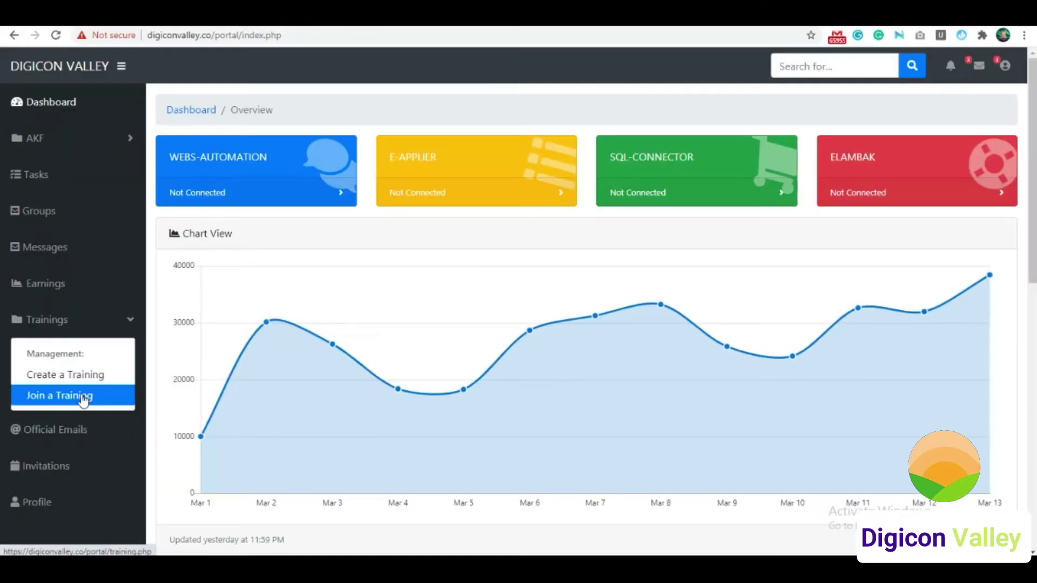
{"action": "left_click", "coordinate": [255, 384]}
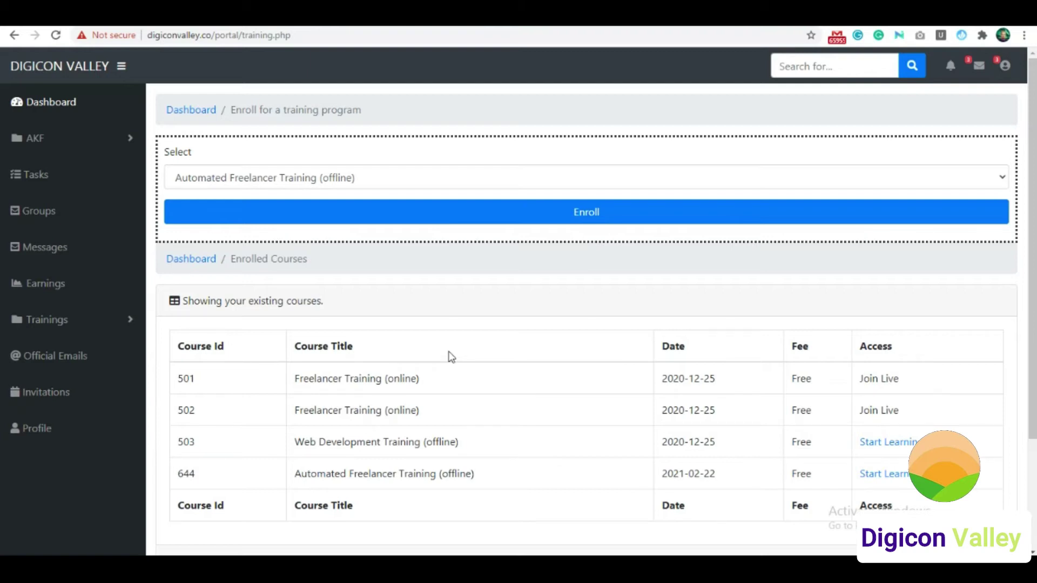
Step: Enroll in the "Start Business on Daraz (online)" training program
{"action": "left_click", "coordinate": [465, 183]}
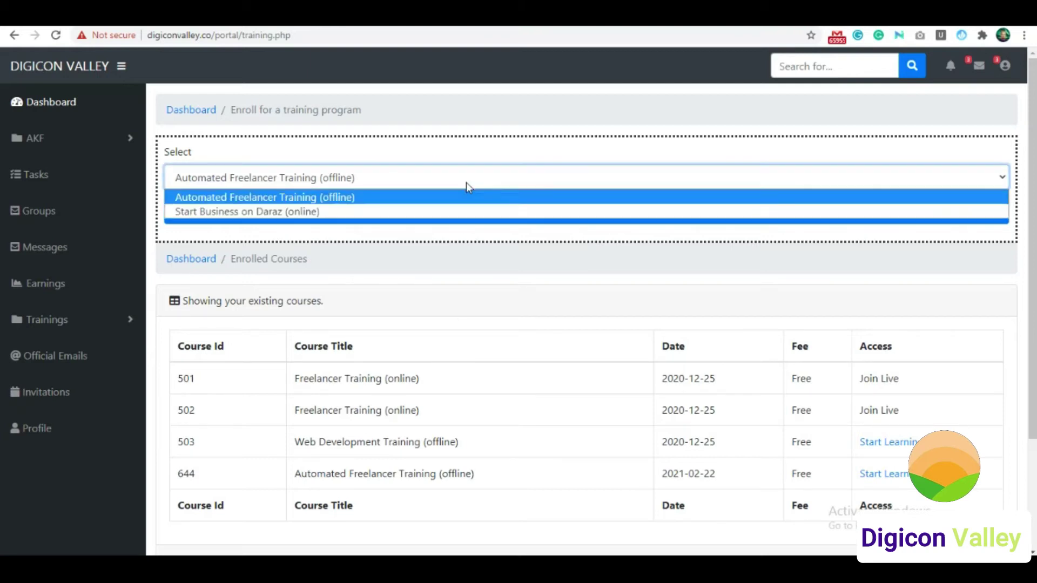
{"action": "left_click", "coordinate": [461, 212]}
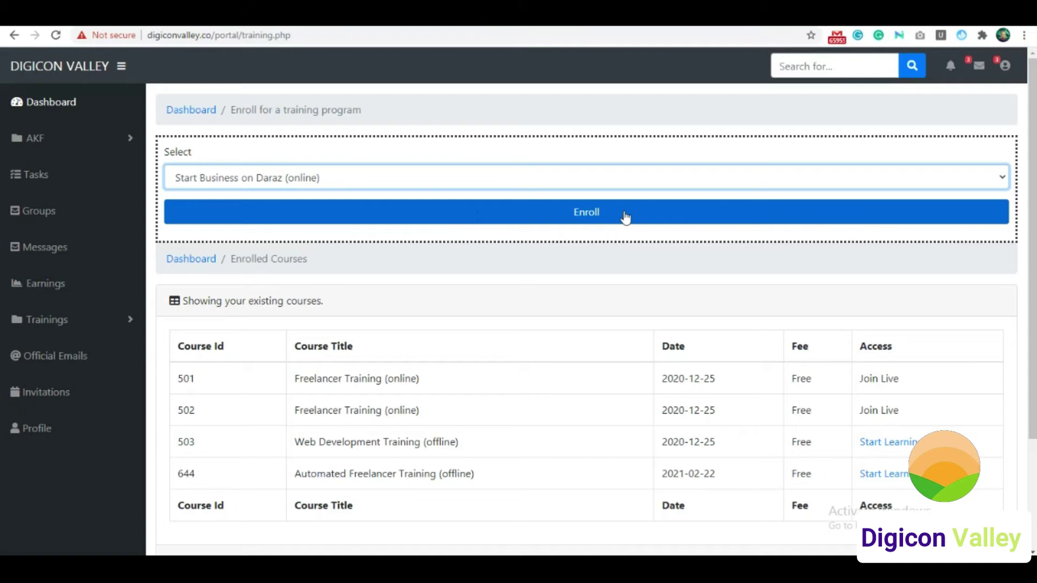
{"action": "left_click", "coordinate": [626, 216]}
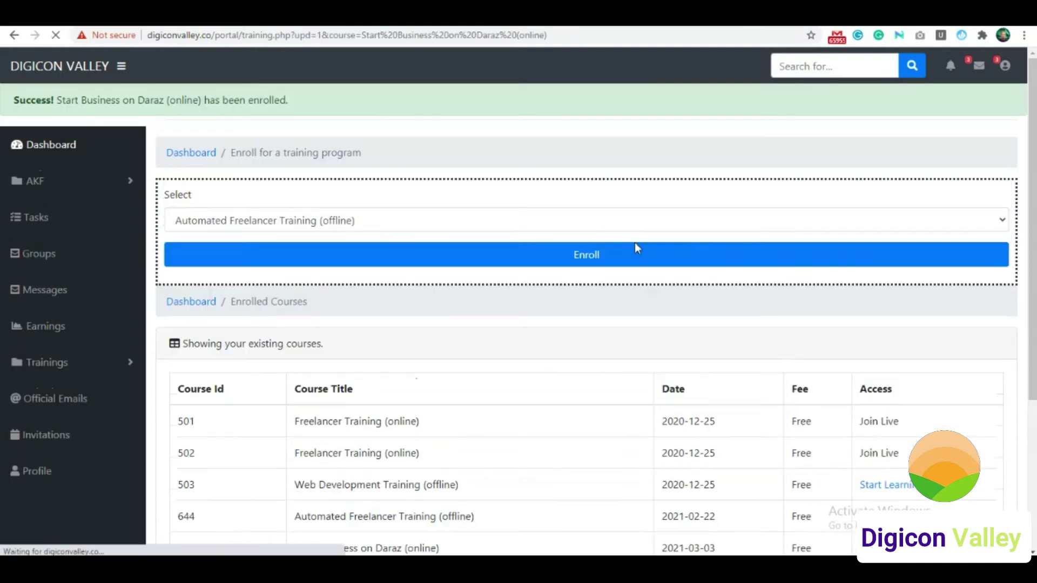
Step: Review the enrollment message and the enrolled courses, comparing the access options of the online and offline trainings
{"action": "left_click_drag", "start_coordinate": [310, 107], "coordinate": [14, 103]}
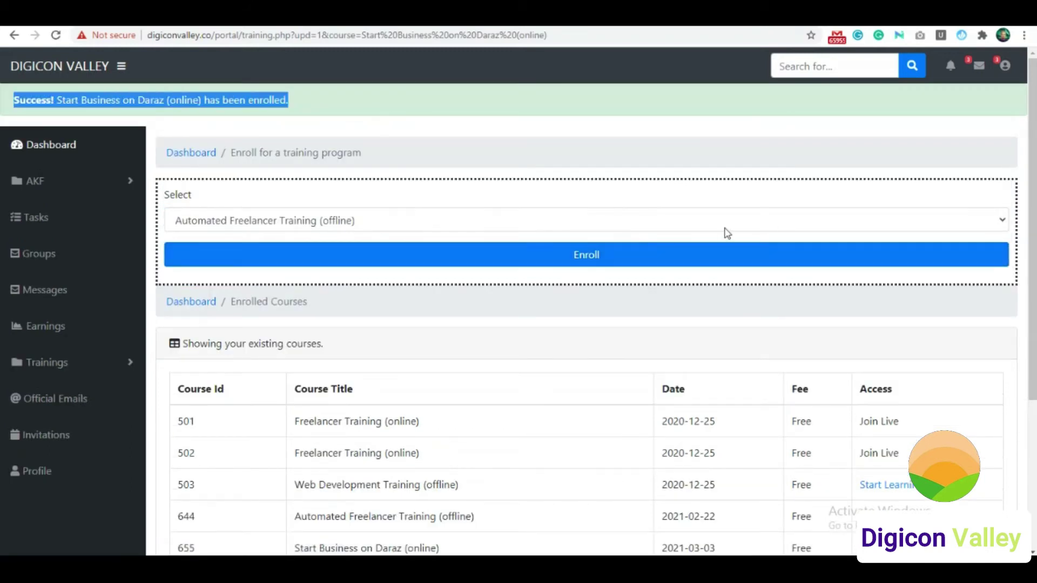
{"action": "scroll", "coordinate": [727, 233], "scroll_direction": "down", "scroll_amount": 3}
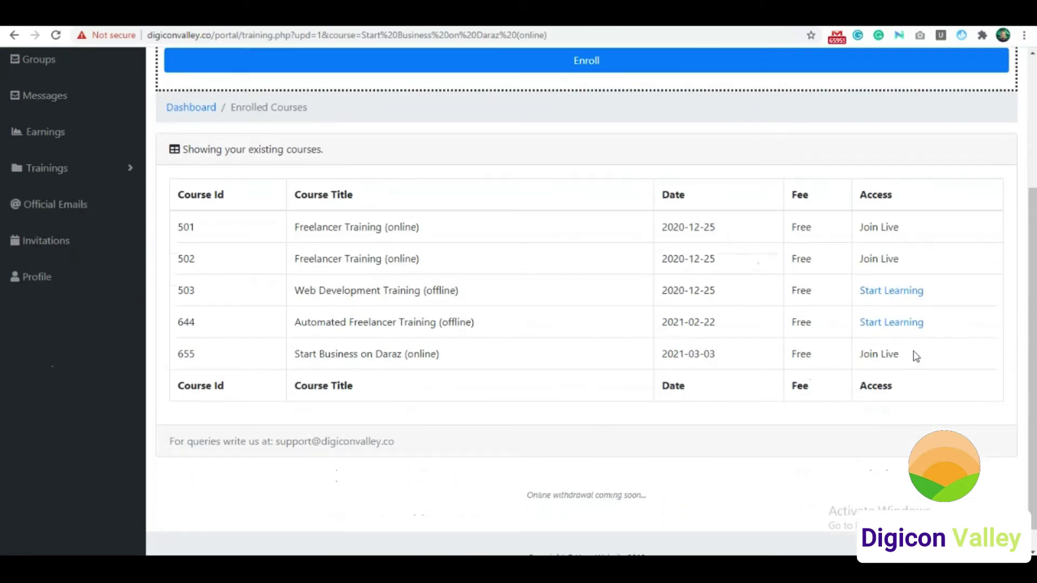
{"action": "left_click_drag", "start_coordinate": [916, 356], "coordinate": [294, 352]}
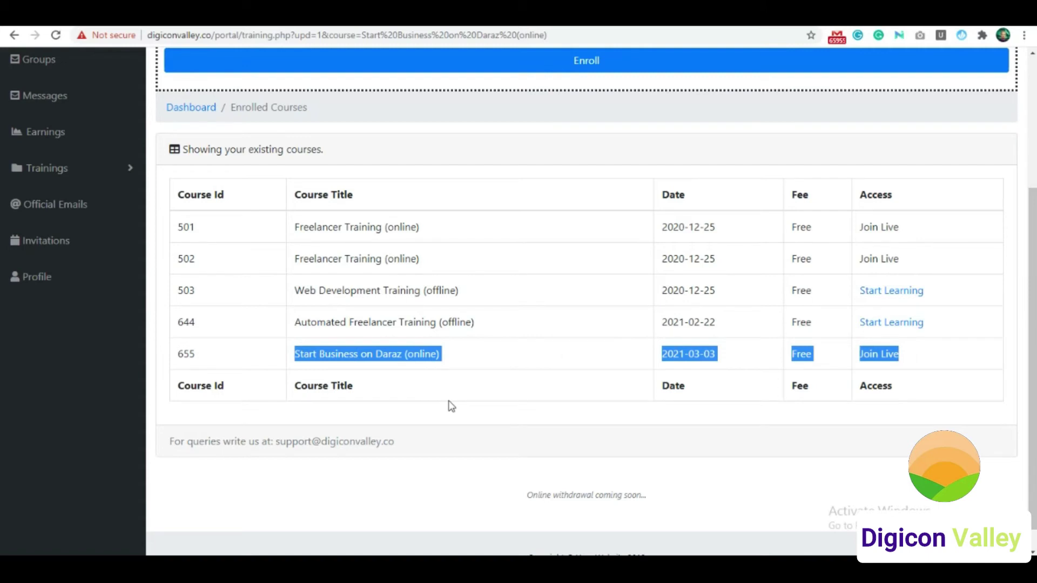
{"action": "left_click", "coordinate": [464, 397]}
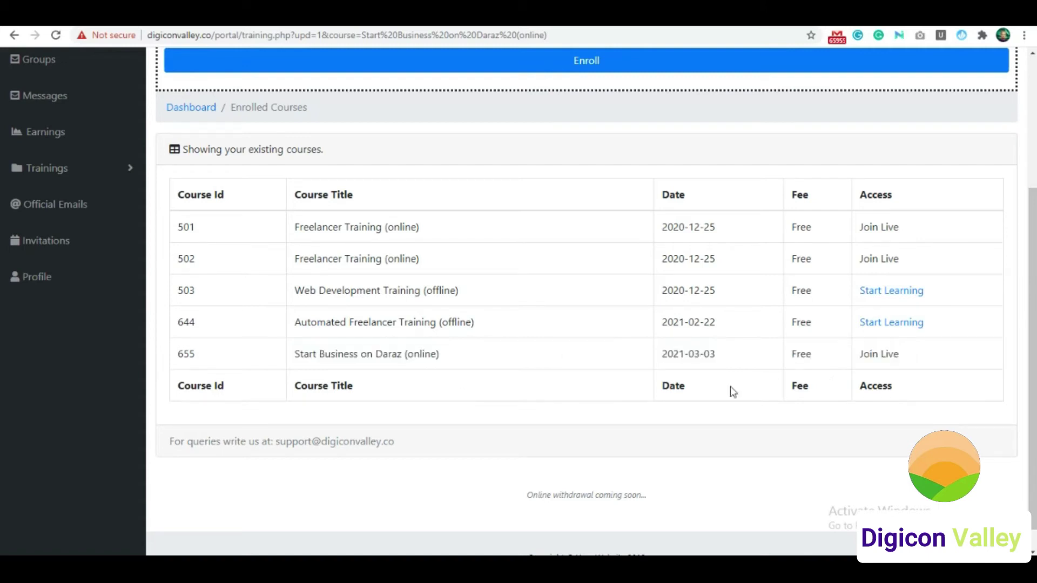
{"action": "double_click", "coordinate": [873, 357]}
{"action": "left_click_drag", "start_coordinate": [900, 359], "coordinate": [864, 360]}
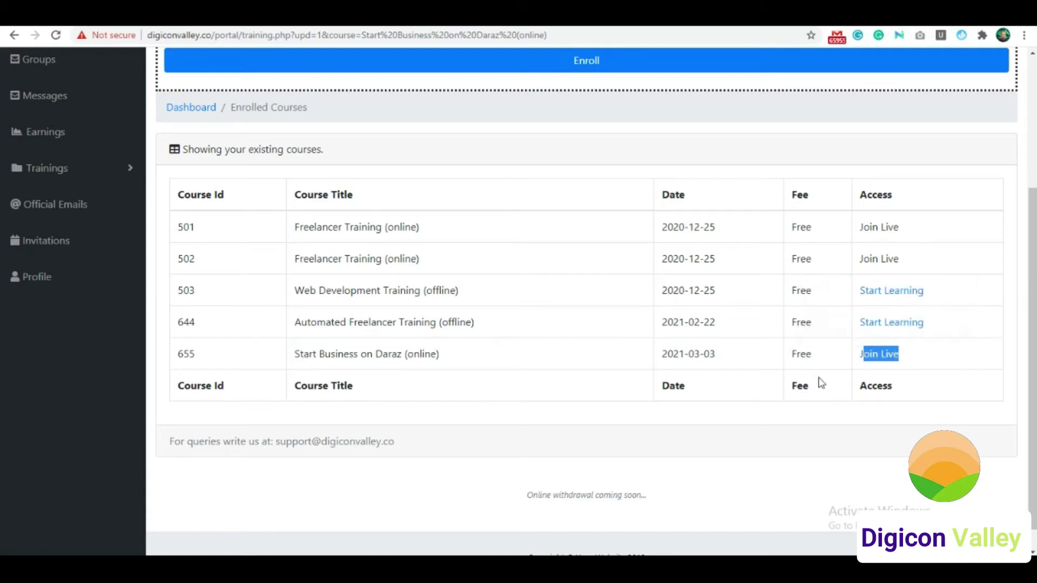
{"action": "left_click_drag", "start_coordinate": [439, 361], "coordinate": [406, 358]}
{"action": "left_click_drag", "start_coordinate": [477, 327], "coordinate": [440, 323]}
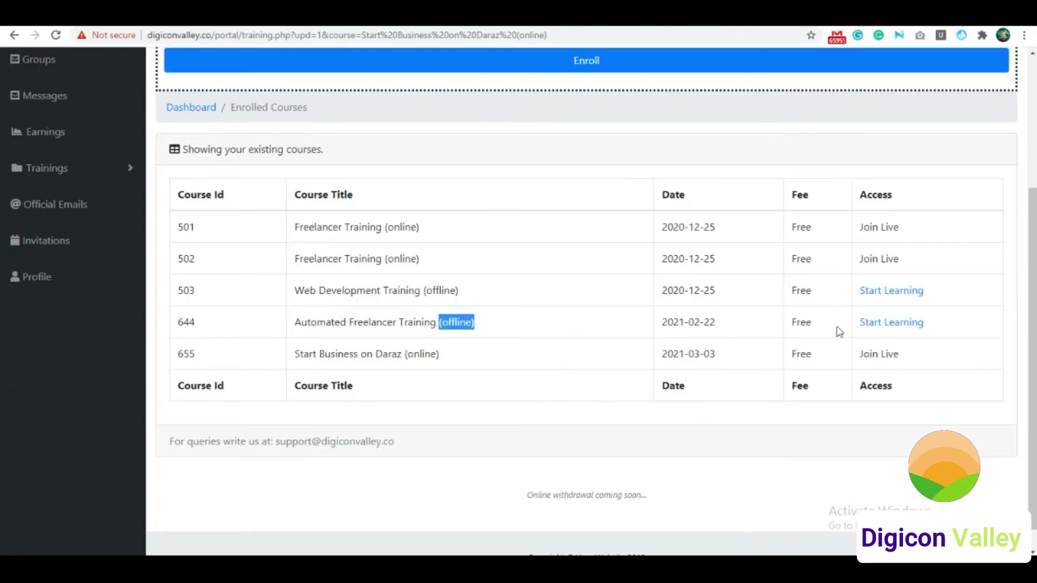
Step: Start learning the Automated Freelancer Training (offline) course, and play and pause its Chapter 1 video
{"action": "left_click", "coordinate": [893, 324]}
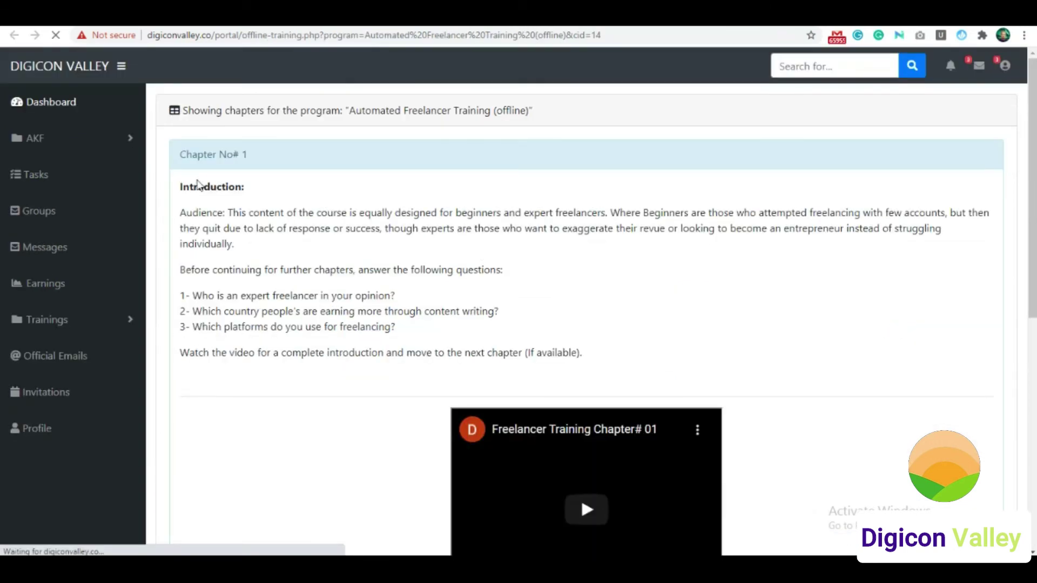
{"action": "left_click_drag", "start_coordinate": [249, 155], "coordinate": [170, 161]}
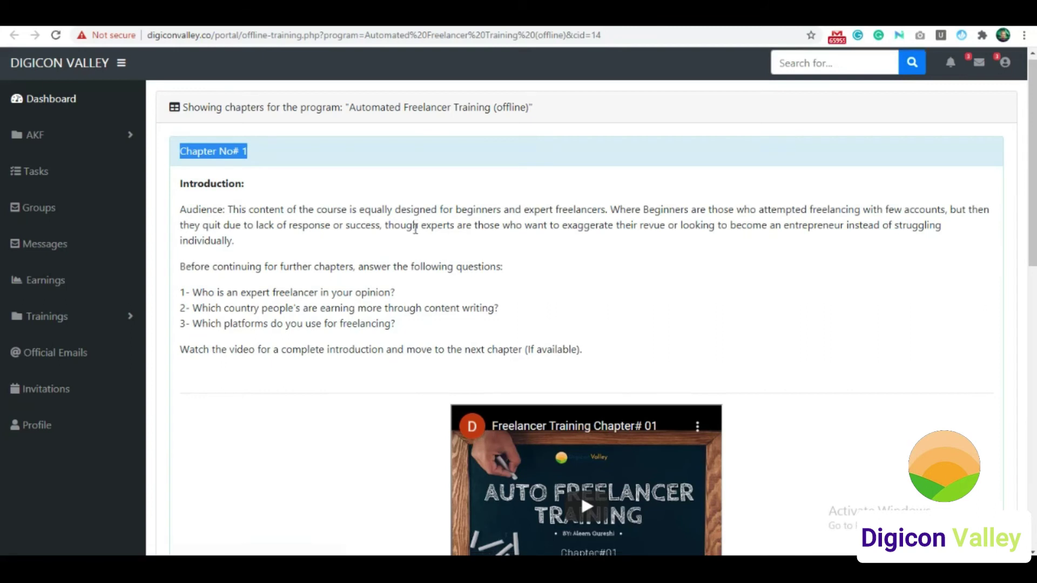
{"action": "scroll", "coordinate": [415, 229], "scroll_direction": "down", "scroll_amount": 4}
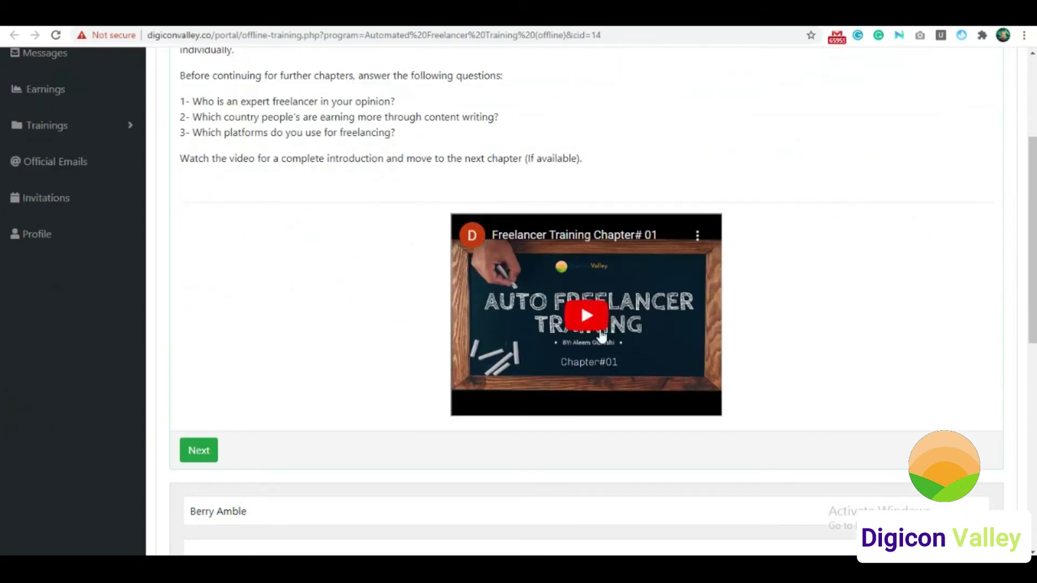
{"action": "left_click", "coordinate": [582, 314]}
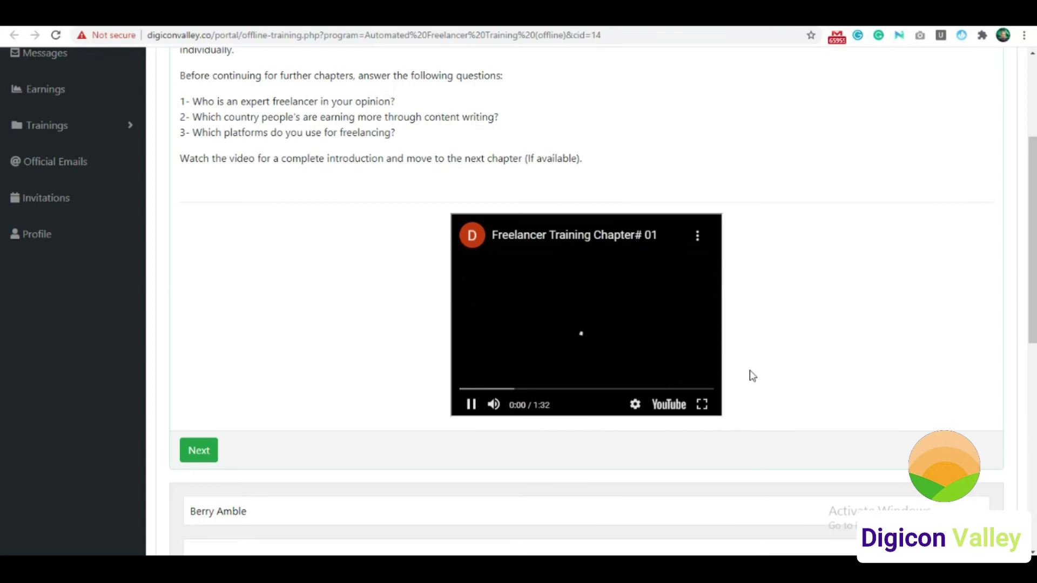
{"action": "left_click", "coordinate": [470, 405]}
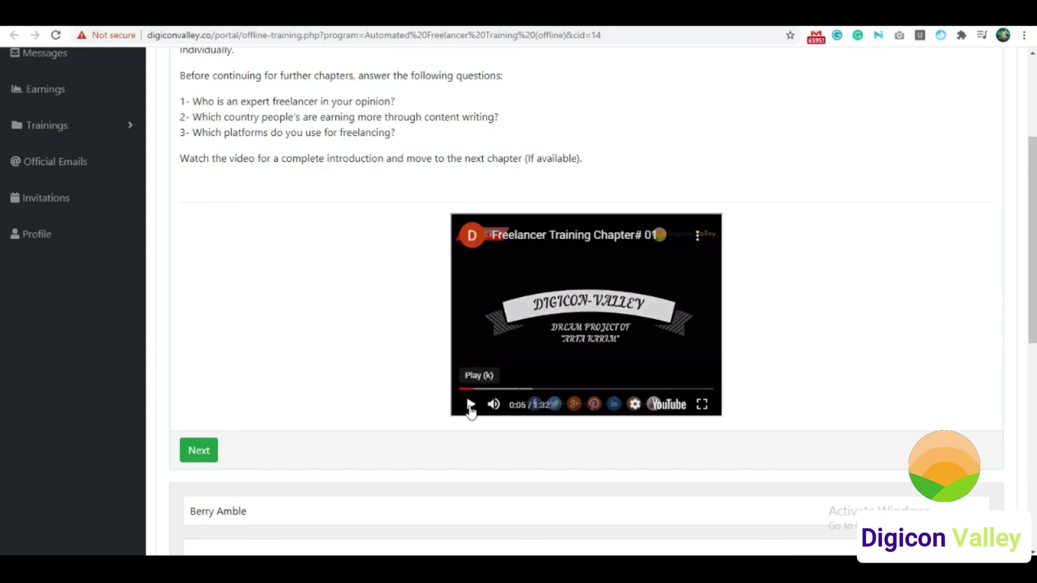
Step: Advance the course to Chapter 2 and look over its heading, to-do lists and video
{"action": "left_click", "coordinate": [198, 450]}
{"action": "scroll", "coordinate": [398, 345], "scroll_direction": "up", "scroll_amount": 4}
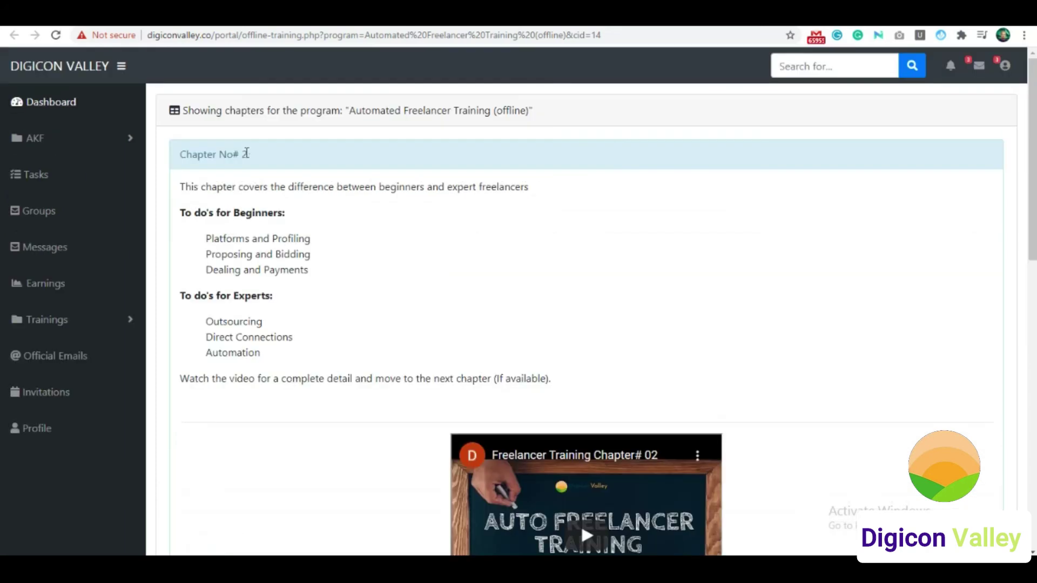
{"action": "left_click_drag", "start_coordinate": [246, 154], "coordinate": [176, 156]}
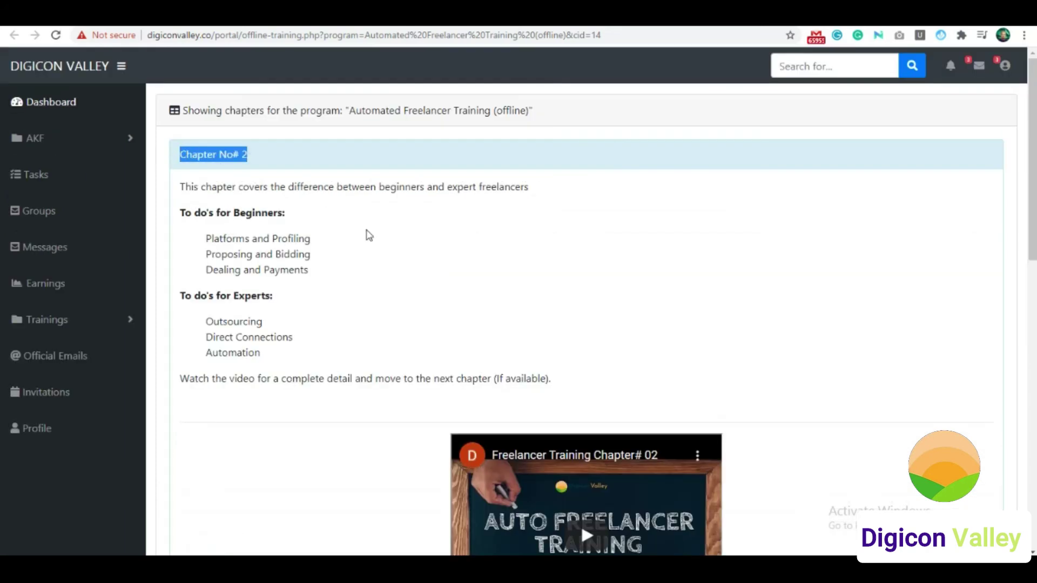
{"action": "scroll", "coordinate": [367, 235], "scroll_direction": "down", "scroll_amount": 3}
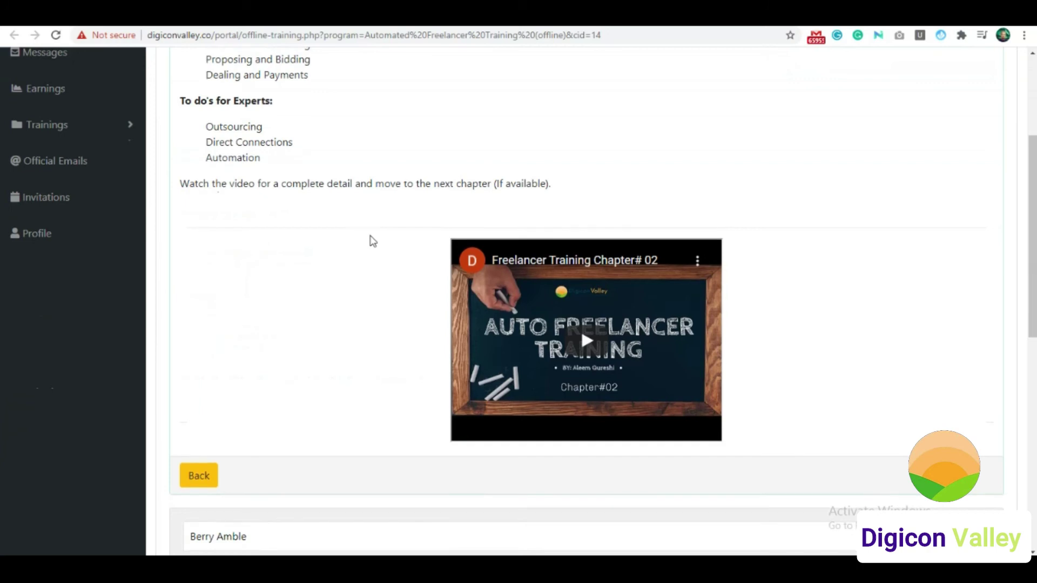
Step: Publish the comment "When chapter 3 is uploading?" below Chapter 2 and find it in the comment list
{"action": "scroll", "coordinate": [373, 242], "scroll_direction": "down", "scroll_amount": 3}
{"action": "scroll", "coordinate": [373, 241], "scroll_direction": "up", "scroll_amount": 2}
{"action": "scroll", "coordinate": [372, 241], "scroll_direction": "down", "scroll_amount": 2}
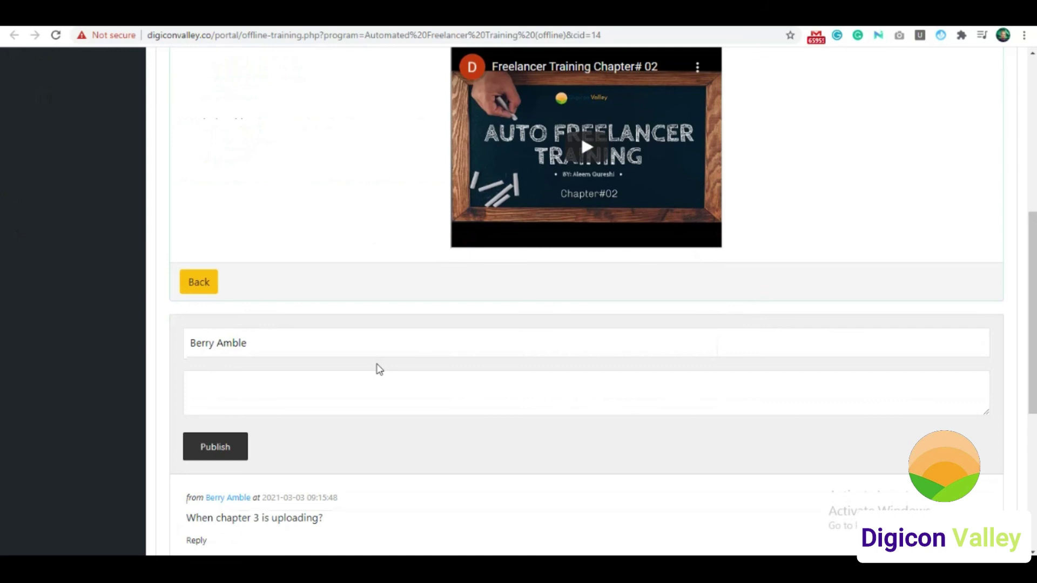
{"action": "left_click", "coordinate": [375, 383]}
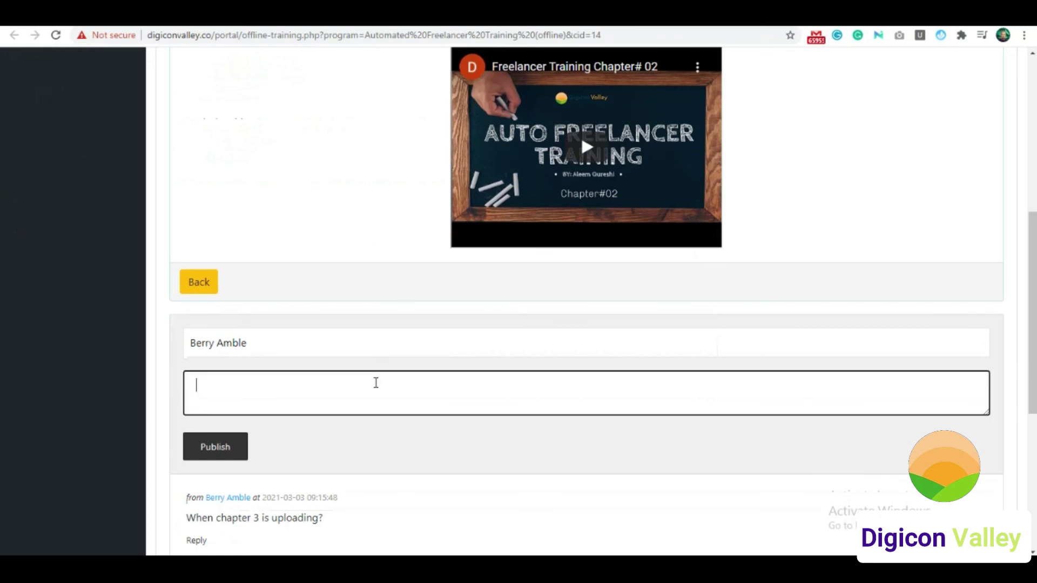
{"action": "type", "text": "When cha"}
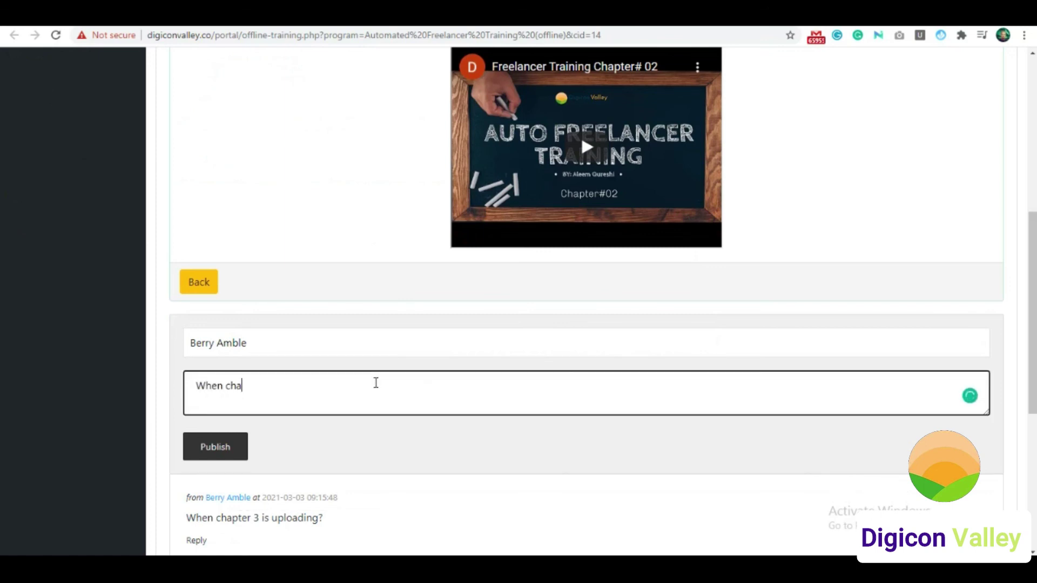
{"action": "type", "text": "pter 3 i"}
{"action": "type", "text": "s uploading?"}
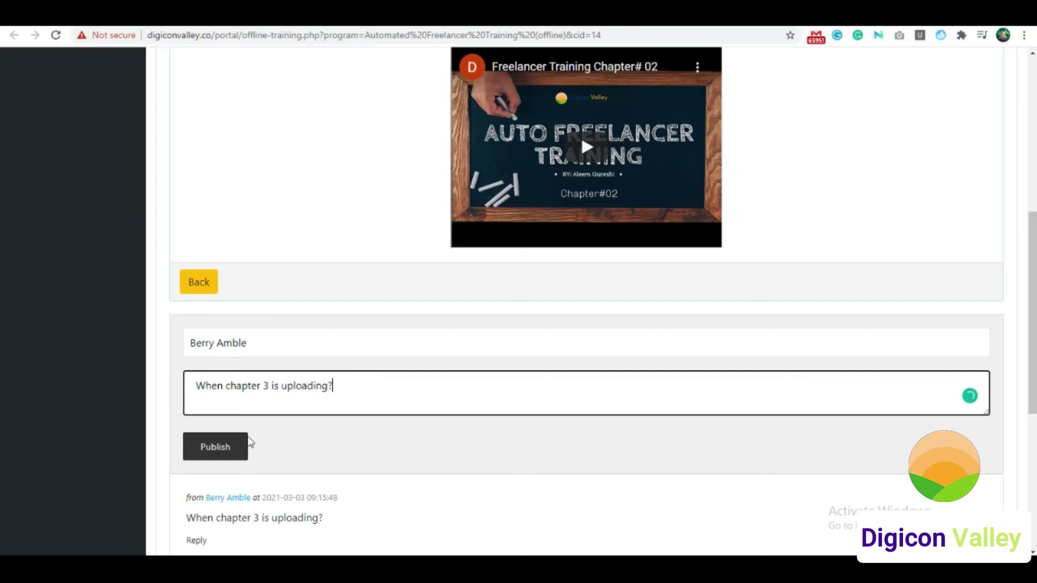
{"action": "left_click", "coordinate": [232, 451]}
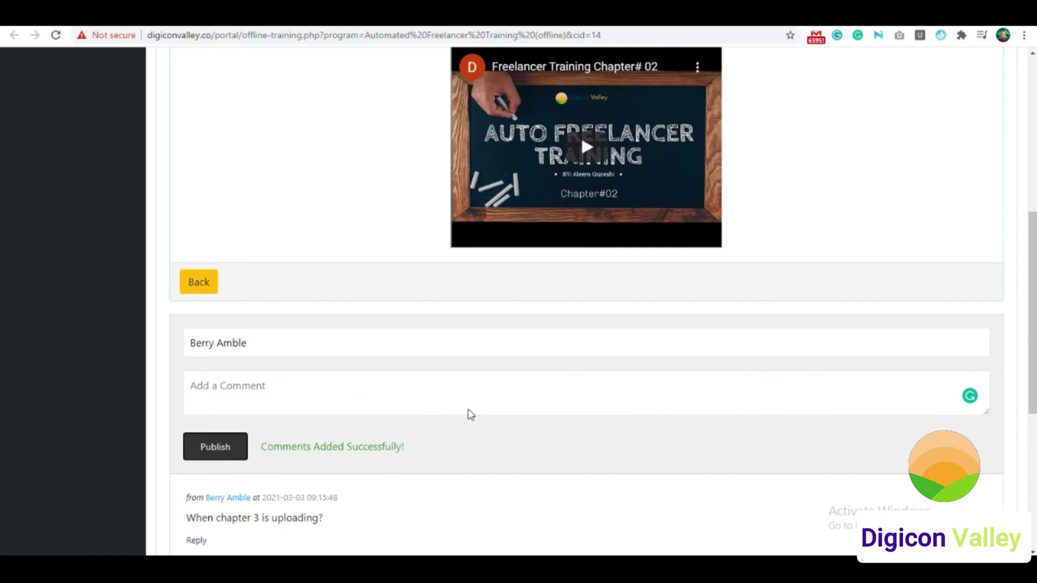
{"action": "scroll", "coordinate": [945, 356], "scroll_direction": "down", "scroll_amount": 7}
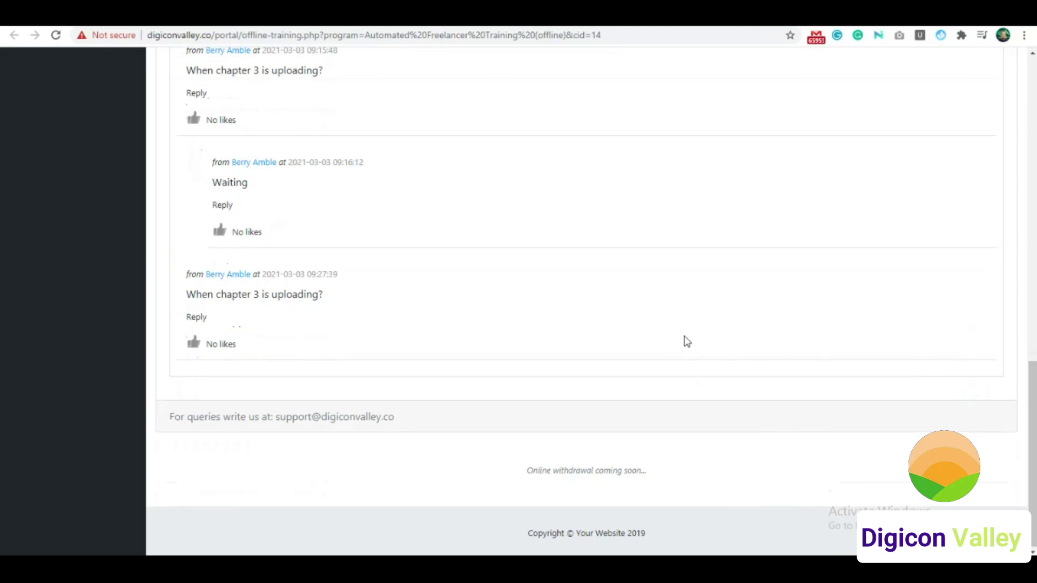
{"action": "scroll", "coordinate": [642, 361], "scroll_direction": "up", "scroll_amount": 2}
{"action": "left_click_drag", "start_coordinate": [331, 426], "coordinate": [180, 428]}
Step: Log out of the portal account
{"action": "left_click_drag", "start_coordinate": [1032, 407], "coordinate": [1032, 147]}
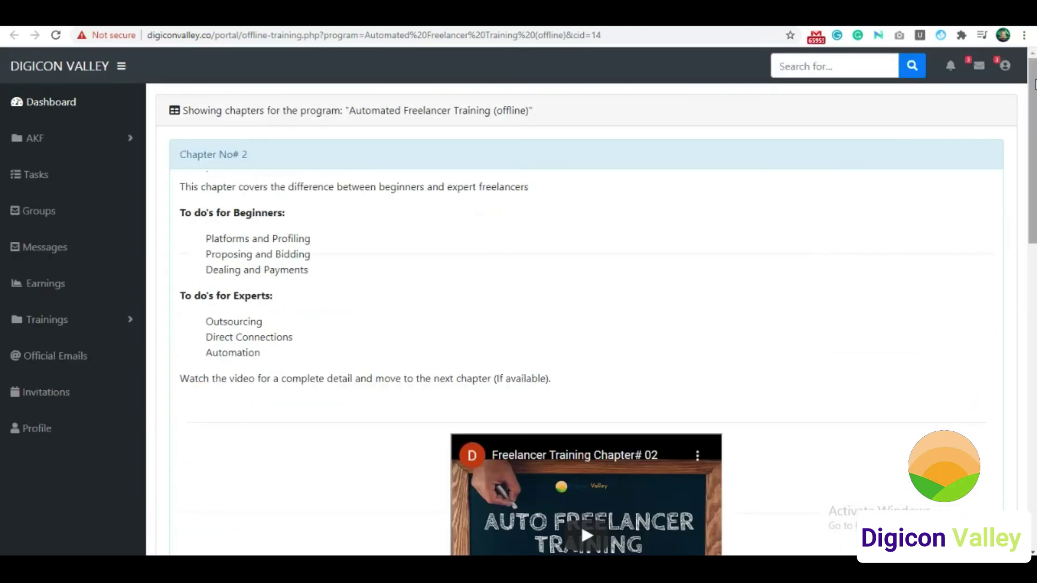
{"action": "left_click", "coordinate": [1011, 70]}
{"action": "left_click", "coordinate": [962, 132]}
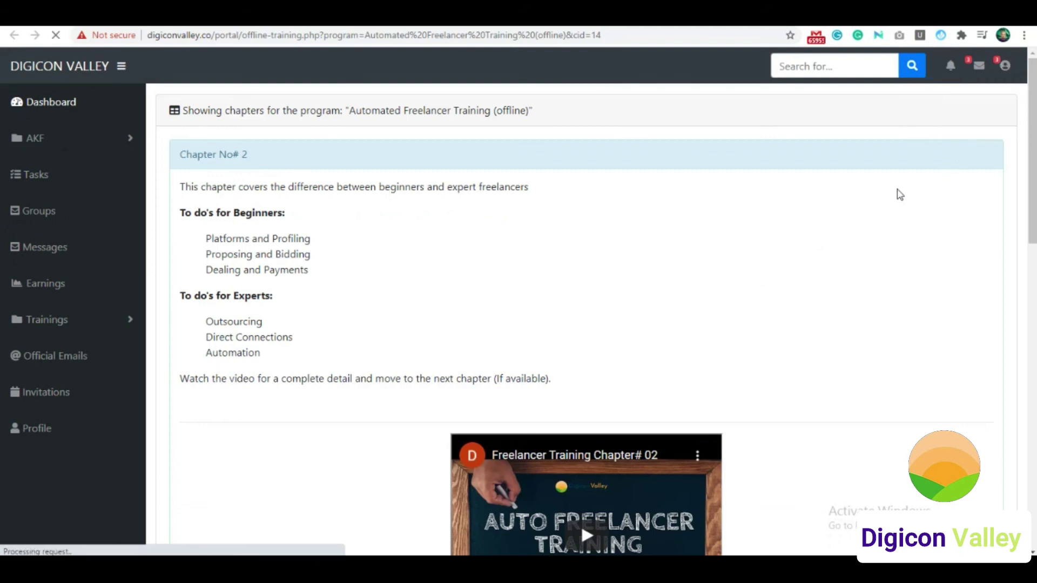